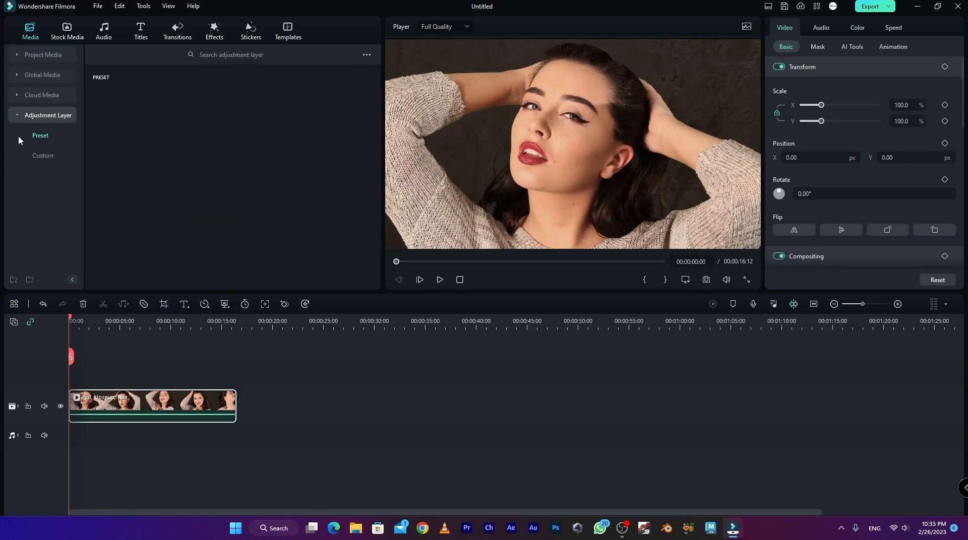
Place an adjustment layer over the video clip's full length on the track above, and set the playhead at 00:00:01:07.
{"action": "left_click_drag", "start_coordinate": [132, 117], "coordinate": [236, 380]}
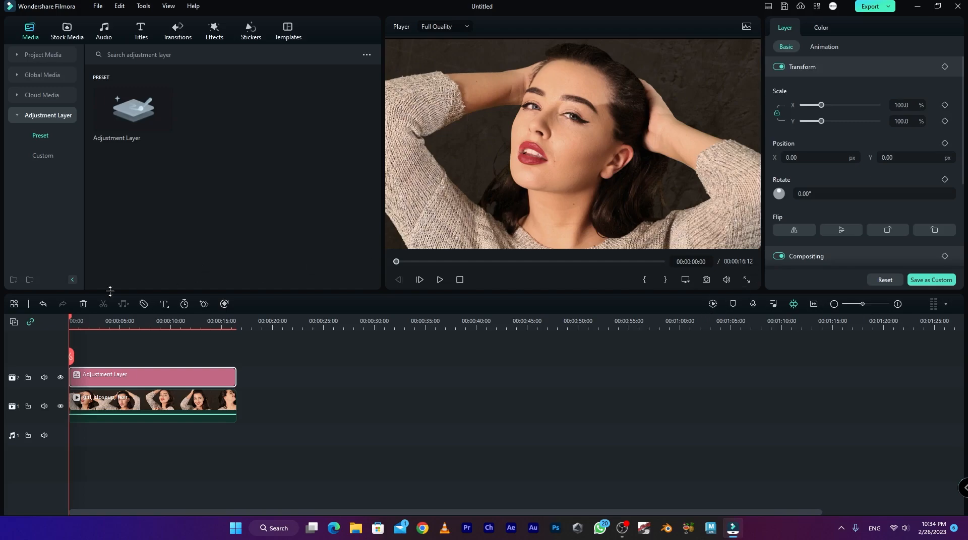
{"action": "left_click", "coordinate": [75, 323]}
{"action": "left_click_drag", "start_coordinate": [75, 322], "coordinate": [77, 323]}
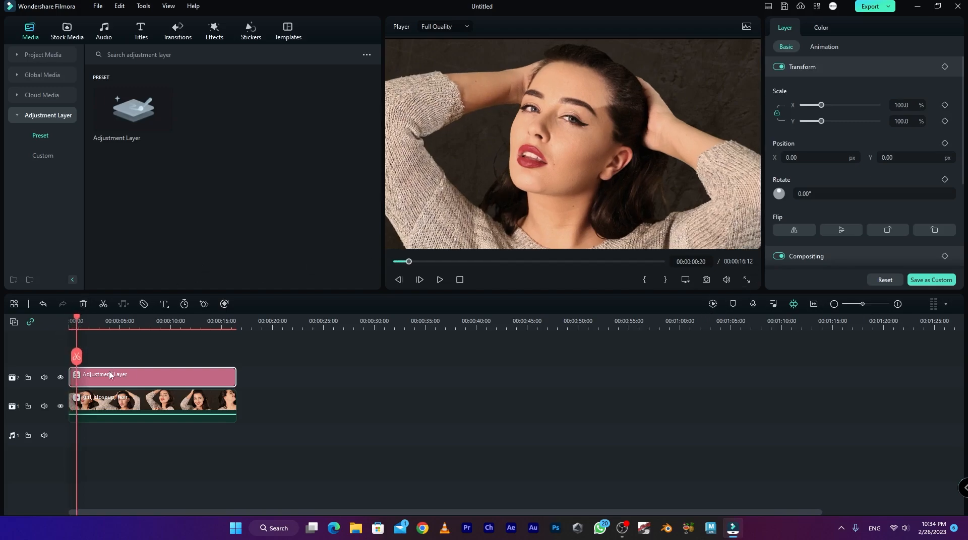
{"action": "left_click", "coordinate": [119, 353]}
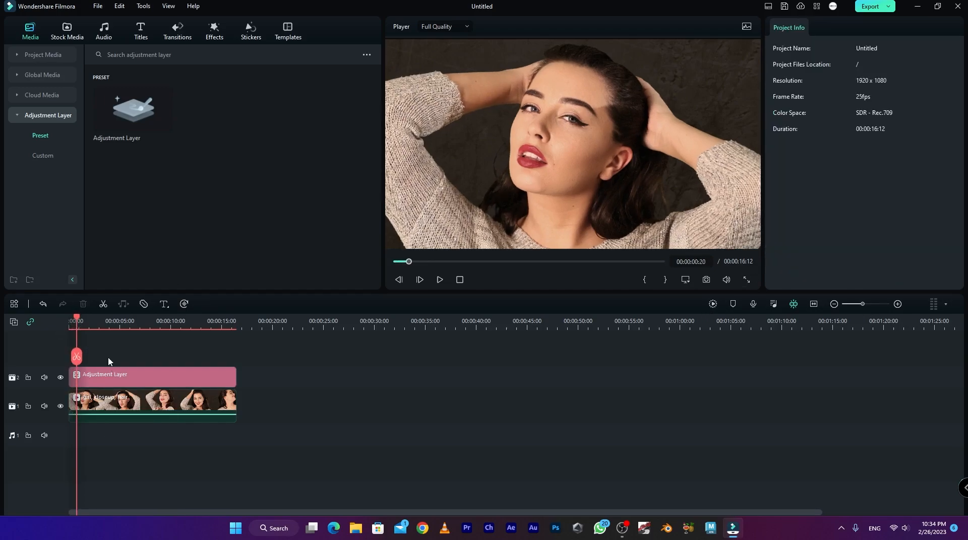
{"action": "left_click", "coordinate": [112, 380]}
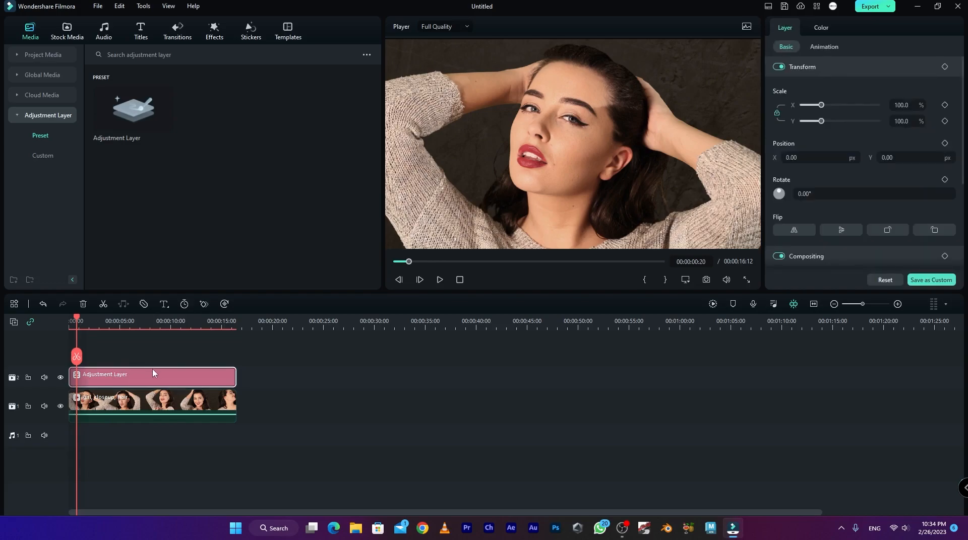
{"action": "left_click", "coordinate": [81, 322]}
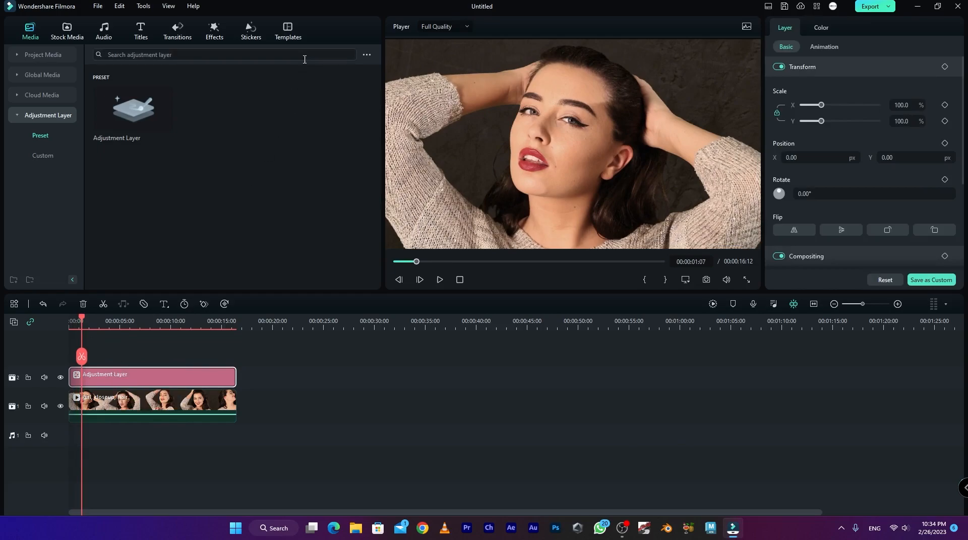
Try the Fitness Power Overlay effect on the adjustment layer, play it back, and undo the effect.
{"action": "left_click", "coordinate": [215, 35]}
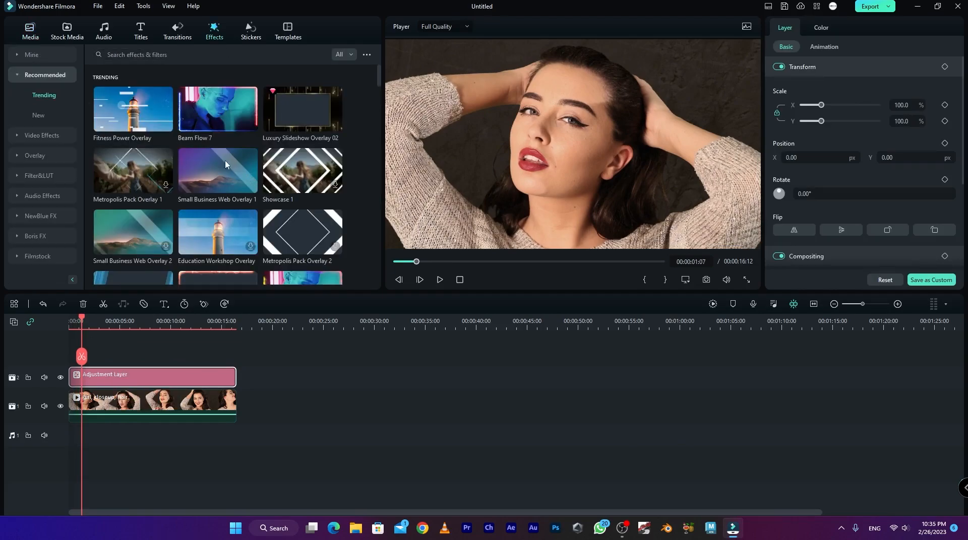
{"action": "left_click_drag", "start_coordinate": [116, 119], "coordinate": [122, 375]}
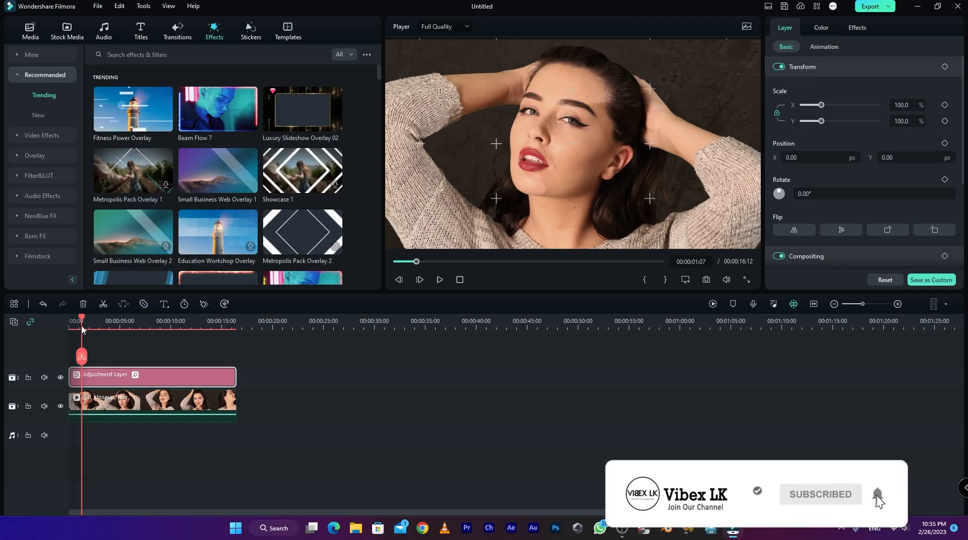
{"action": "scroll", "coordinate": [69, 326], "scroll_direction": "down", "scroll_amount": 1}
{"action": "key", "text": "space"}
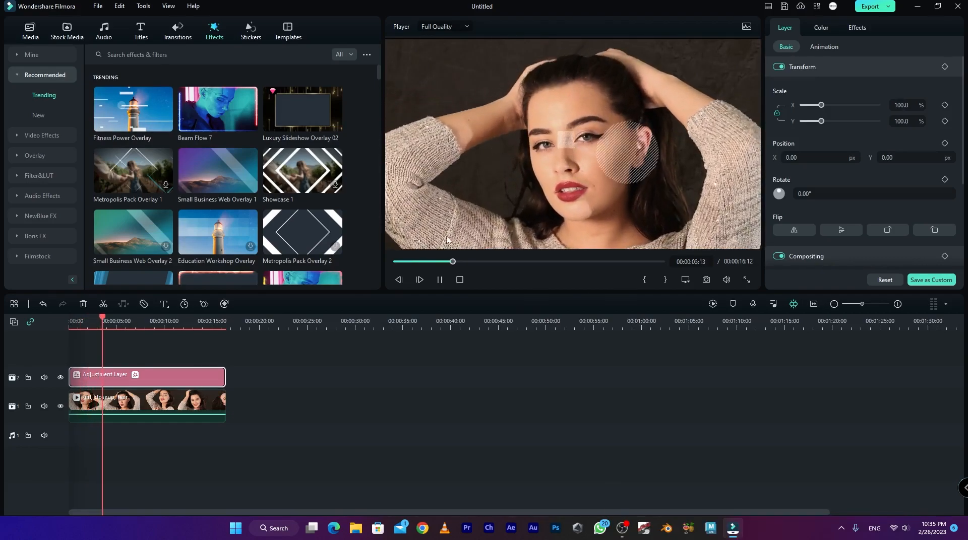
{"action": "key", "text": "space"}
{"action": "key", "text": "ctrl+z"}
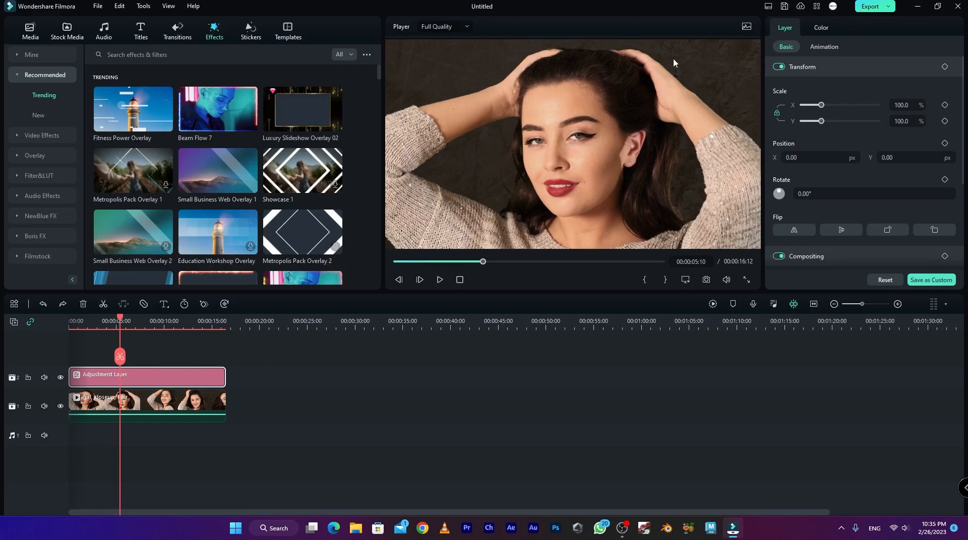
Try the two Canon LUT color presets and the Cine-6-debarup preset on the adjustment layer.
{"action": "left_click", "coordinate": [177, 411]}
{"action": "left_click", "coordinate": [179, 382]}
{"action": "left_click", "coordinate": [830, 31]}
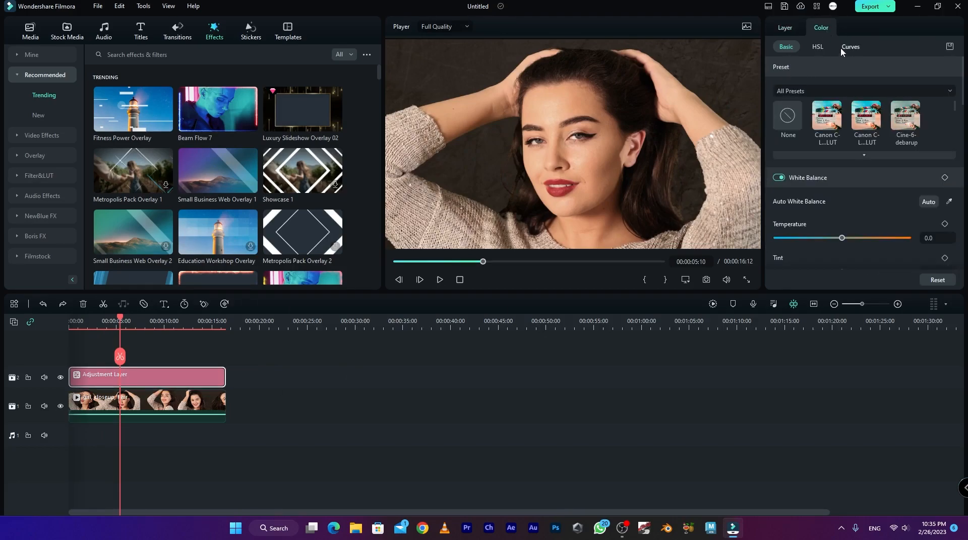
{"action": "scroll", "coordinate": [884, 134], "scroll_direction": "down", "scroll_amount": 2}
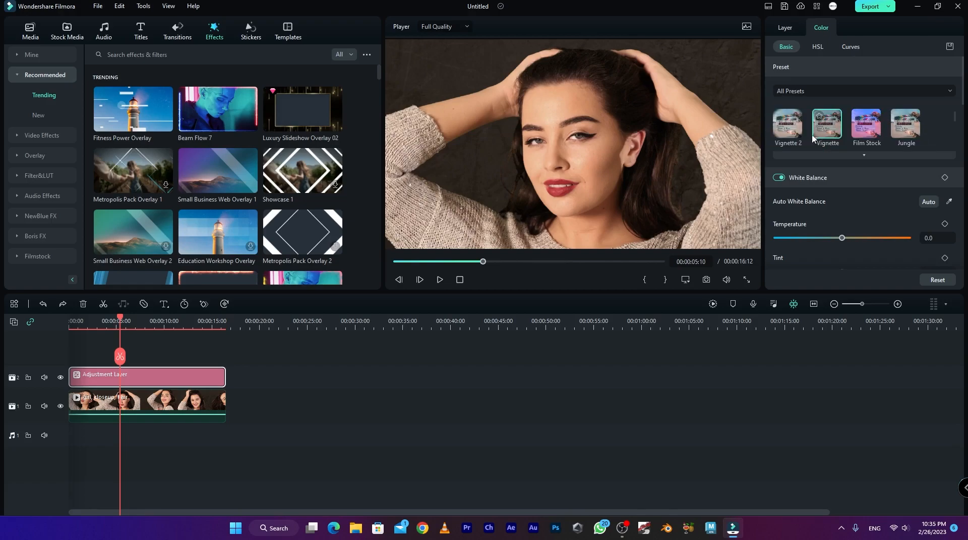
{"action": "scroll", "coordinate": [807, 130], "scroll_direction": "up", "scroll_amount": 2}
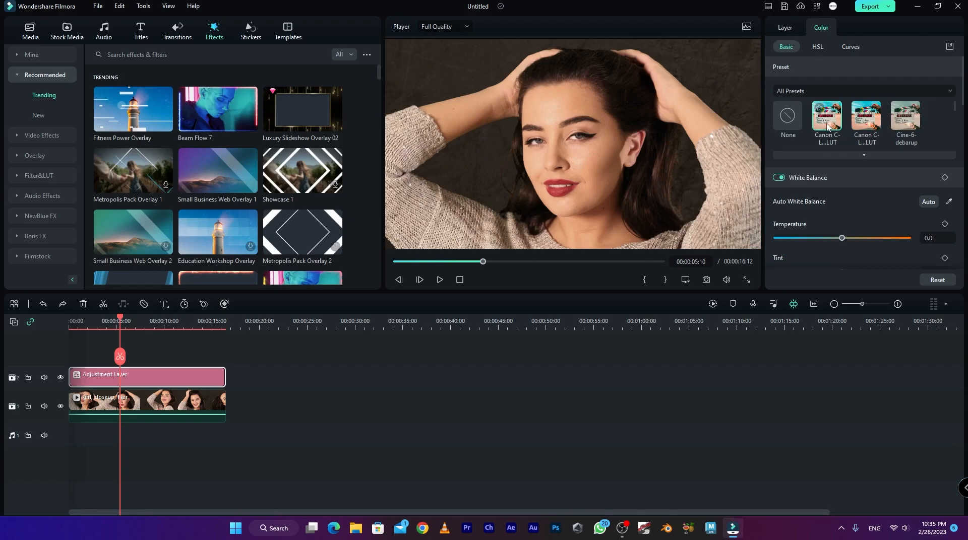
{"action": "left_click", "coordinate": [828, 128]}
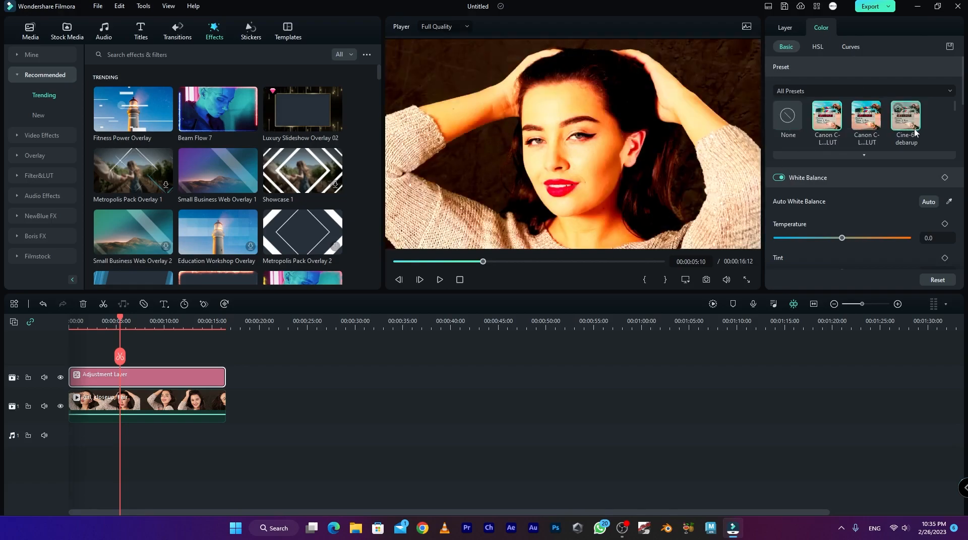
{"action": "left_click", "coordinate": [867, 127]}
{"action": "left_click", "coordinate": [901, 130]}
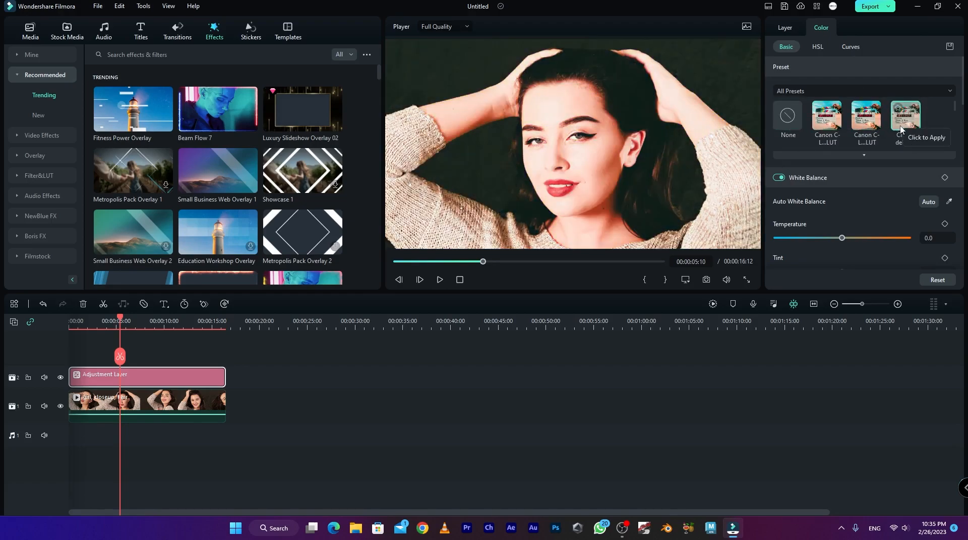
Try further color presets on the adjustment layer, including Film Stock and Jungle.
{"action": "scroll", "coordinate": [887, 128], "scroll_direction": "down", "scroll_amount": 3}
{"action": "left_click", "coordinate": [870, 132]}
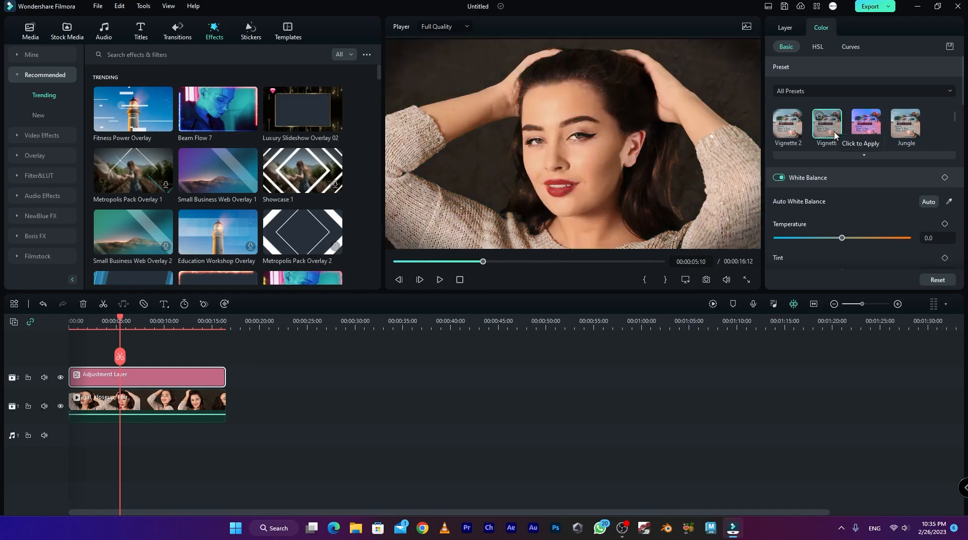
{"action": "left_click", "coordinate": [873, 138]}
{"action": "left_click", "coordinate": [895, 137]}
{"action": "scroll", "coordinate": [889, 139], "scroll_direction": "down", "scroll_amount": 3}
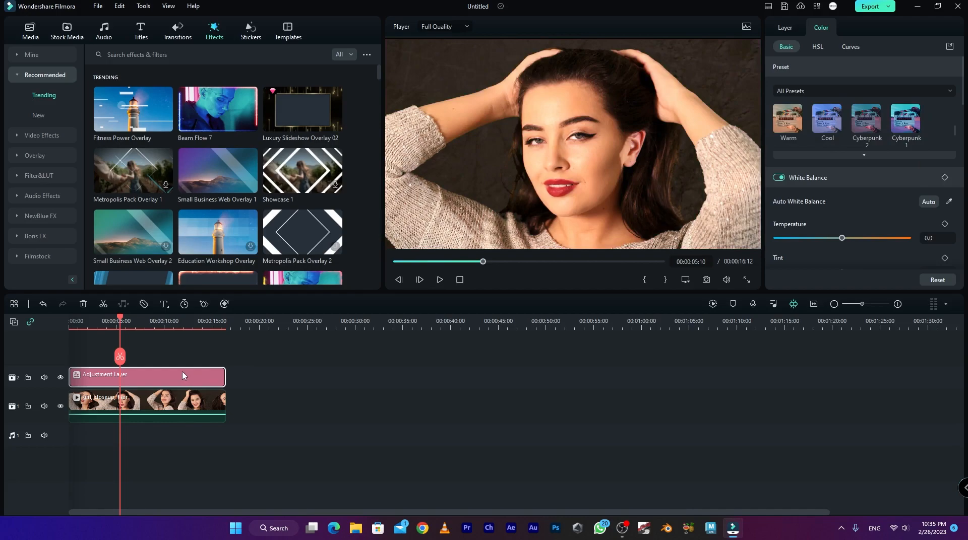
Delete and restore the adjustment layer, and undo its color presets while keeping it at the clip's full length.
{"action": "key", "text": "Delete"}
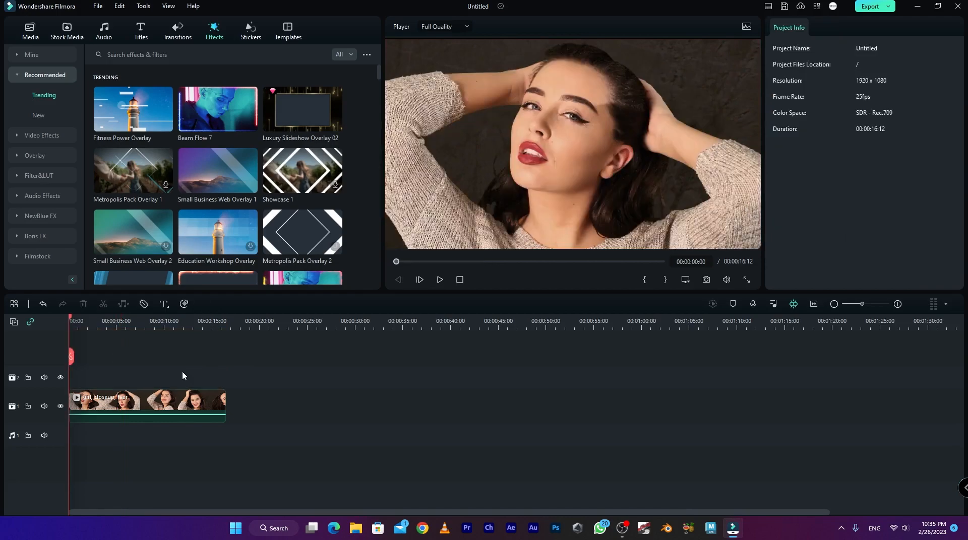
{"action": "key", "text": "ctrl+z"}
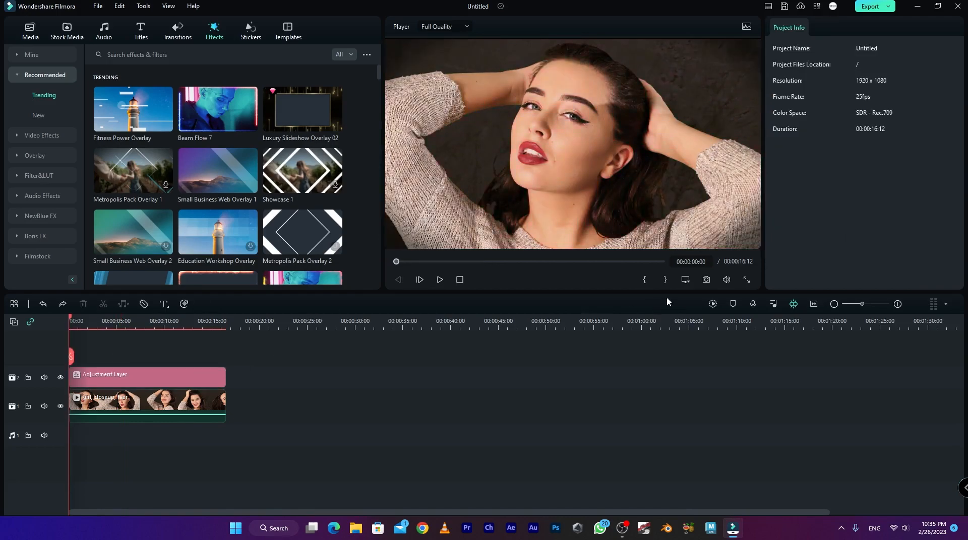
{"action": "key", "text": "ctrl+z"}
{"action": "key", "text": "ctrl+z"}
{"action": "key", "text": "ctrl+z"}
{"action": "key", "text": "ctrl+z"}
{"action": "key", "text": "ctrl+z"}
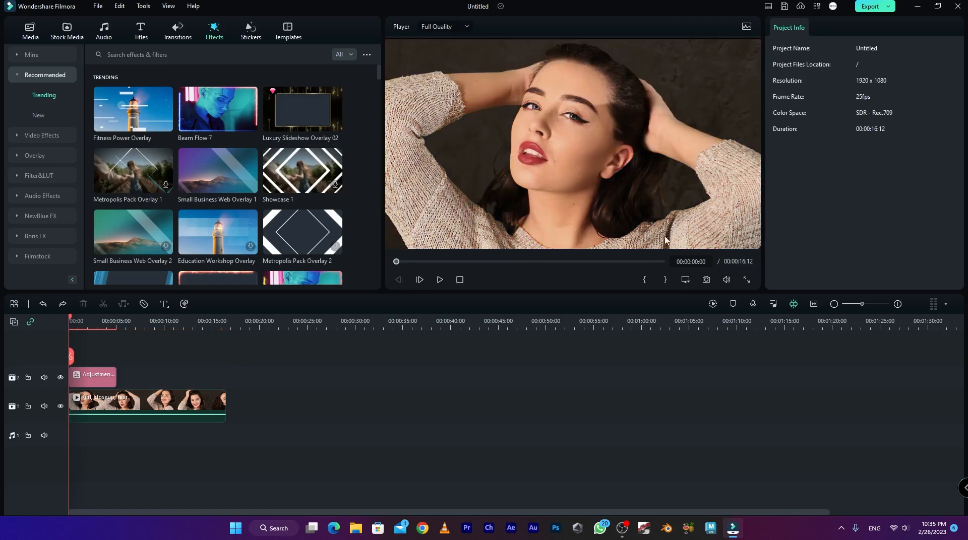
{"action": "key", "text": "ctrl+y"}
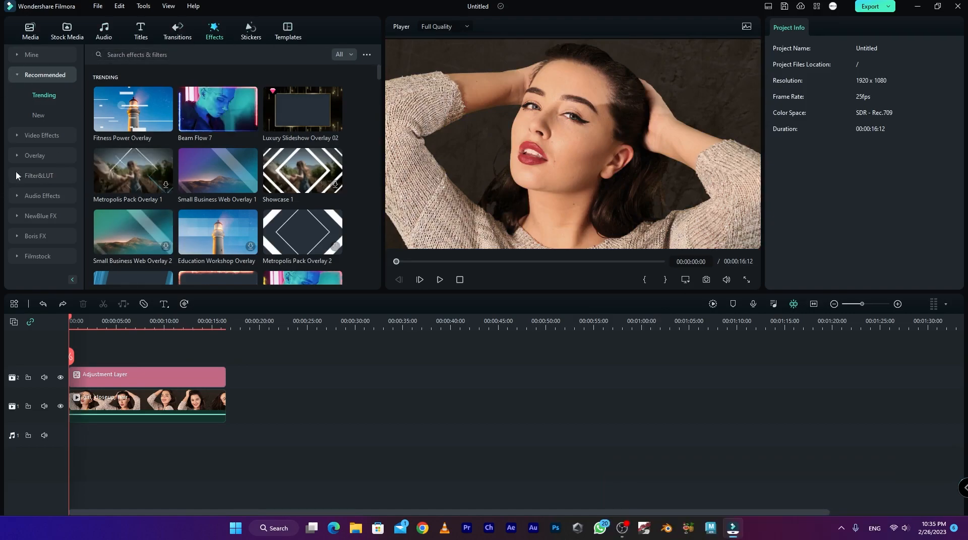
Try the basic Blur video effect on the adjustment layer and shift the layer to start at about 7 seconds.
{"action": "left_click", "coordinate": [13, 135]}
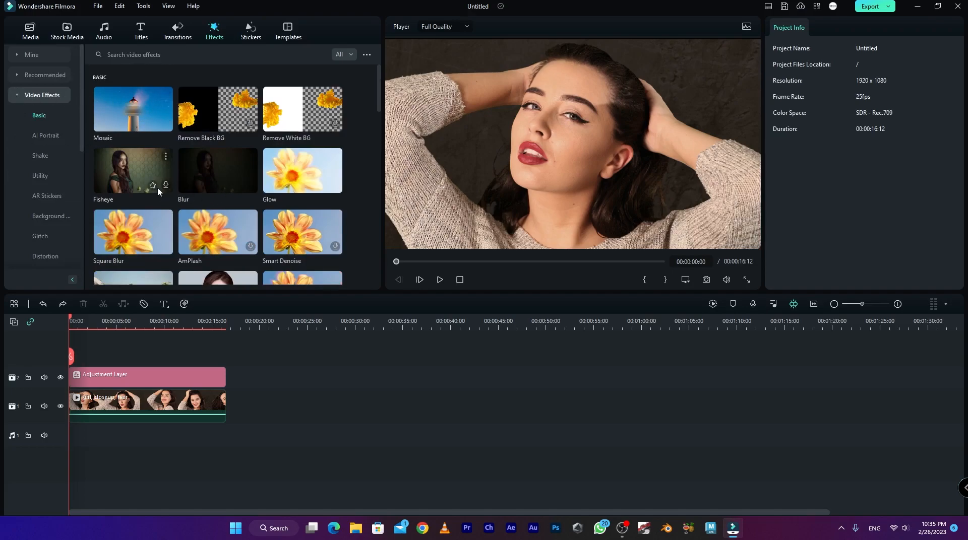
{"action": "left_click_drag", "start_coordinate": [198, 172], "coordinate": [130, 377]}
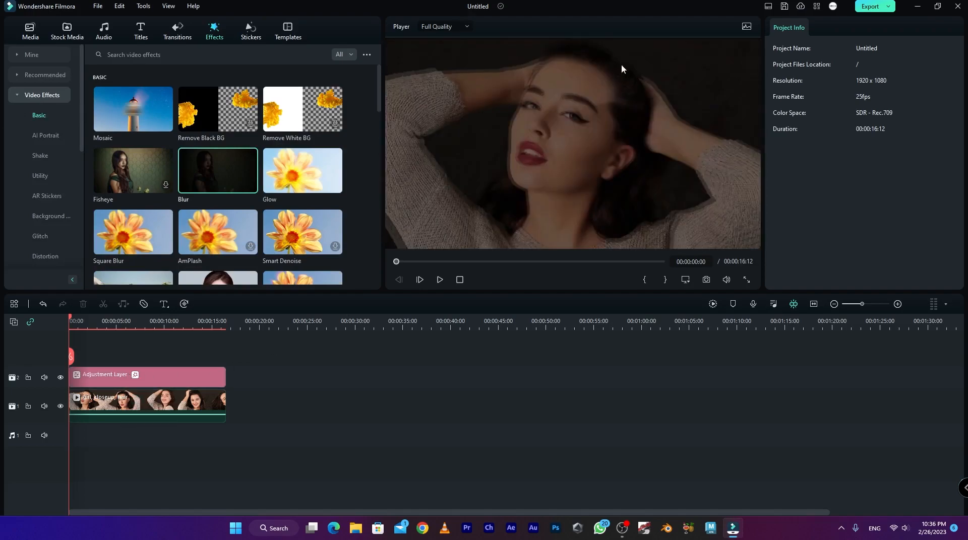
{"action": "left_click_drag", "start_coordinate": [71, 323], "coordinate": [128, 375]}
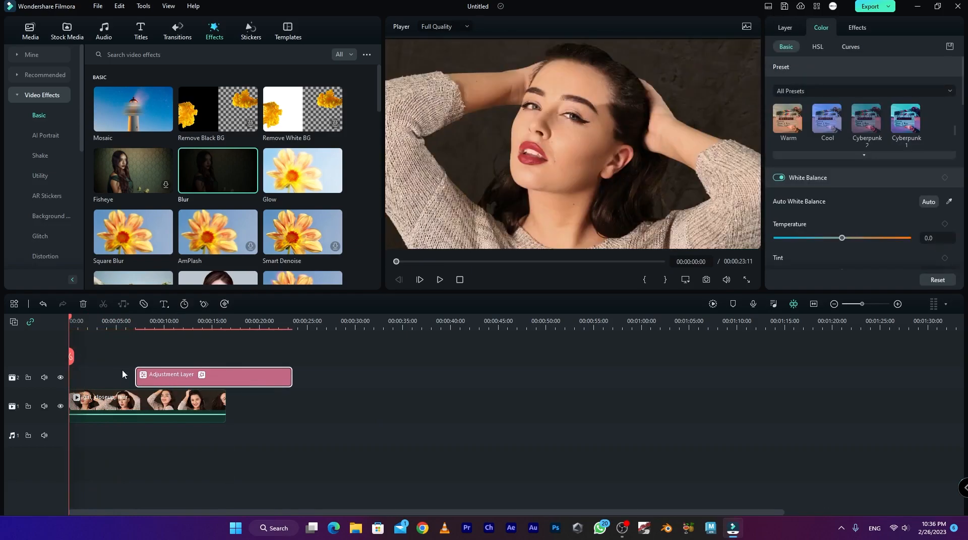
{"action": "left_click_drag", "start_coordinate": [71, 323], "coordinate": [31, 350]}
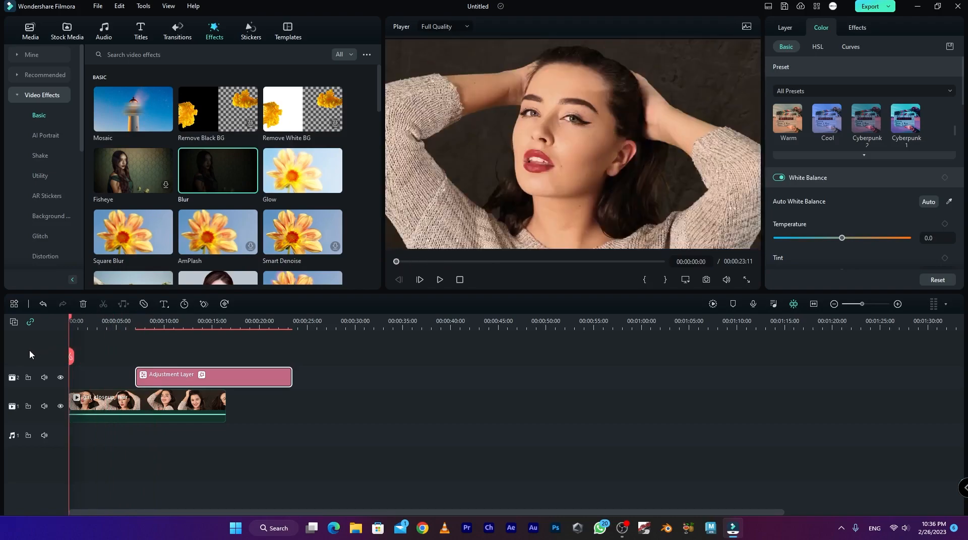
Move the adjustment layer back to the start of the timeline and undo its Blur effect.
{"action": "left_click_drag", "start_coordinate": [143, 378], "coordinate": [76, 380]}
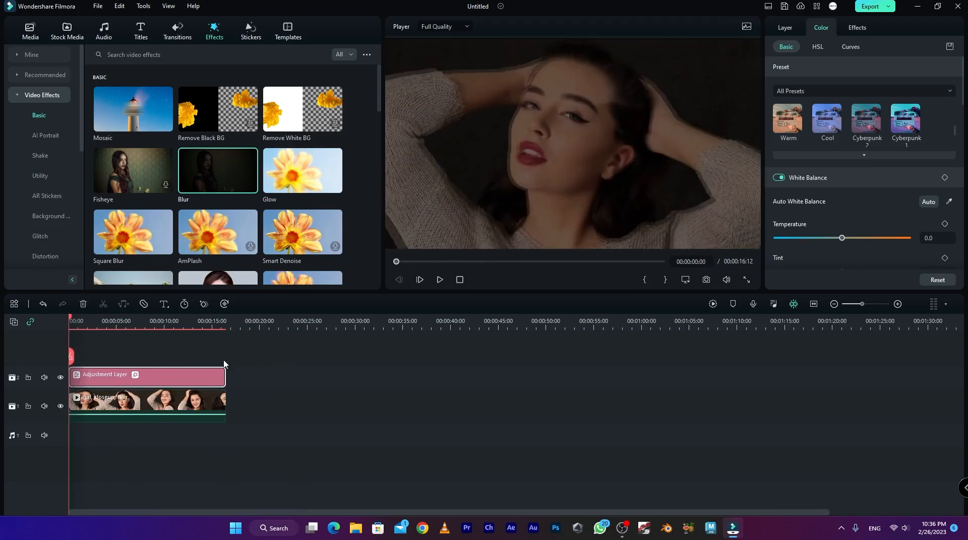
{"action": "left_click", "coordinate": [187, 388]}
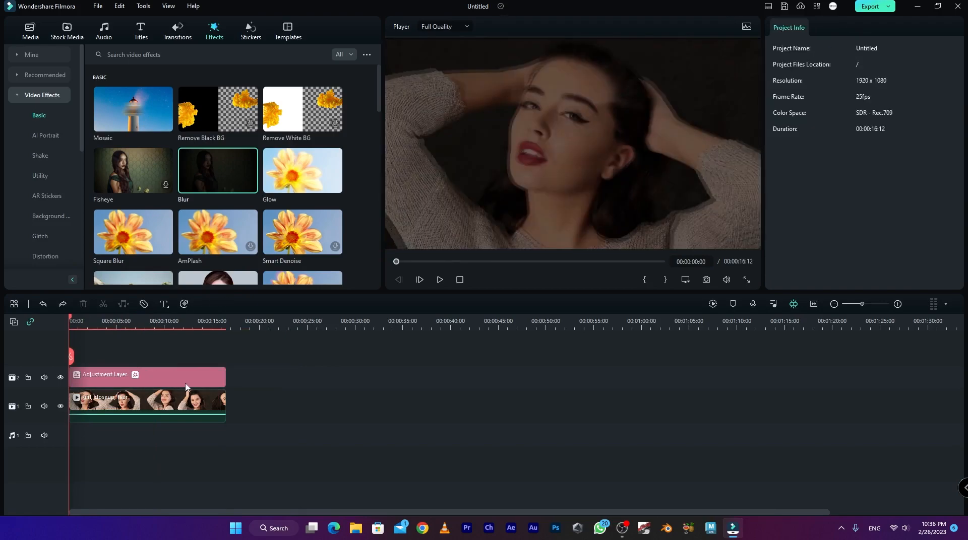
{"action": "left_click", "coordinate": [181, 379]}
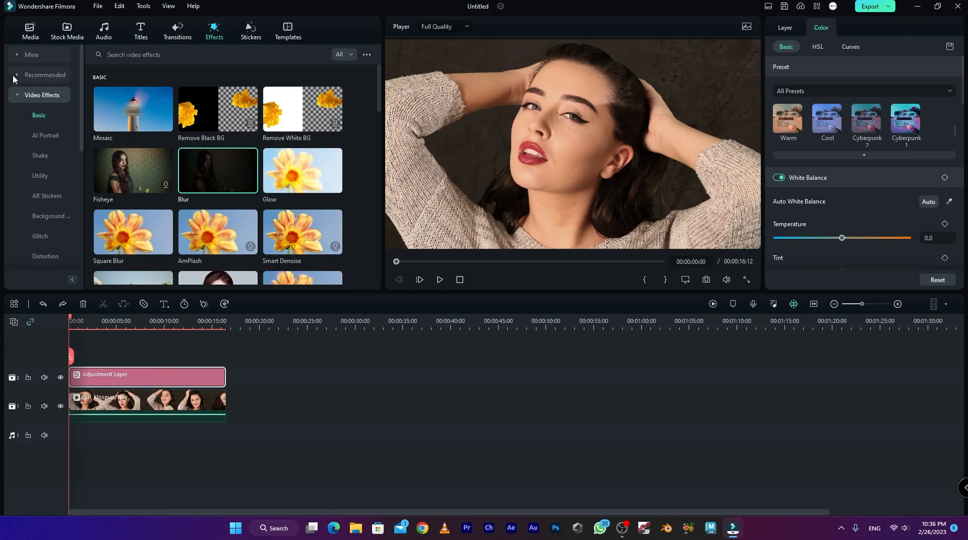
Add a second adjustment layer on the track above the first, spanning the clip's full length, and select it.
{"action": "left_click", "coordinate": [30, 33]}
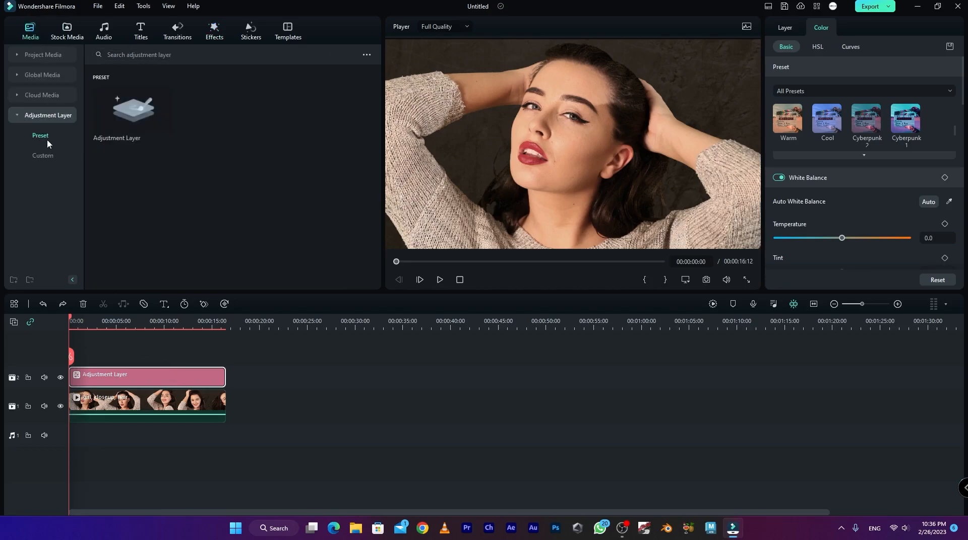
{"action": "left_click_drag", "start_coordinate": [133, 109], "coordinate": [225, 378]}
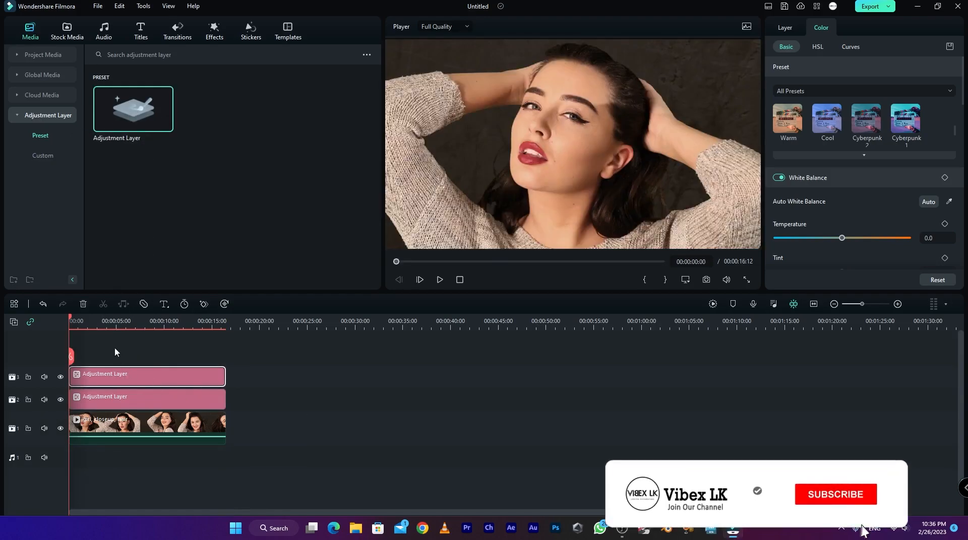
{"action": "left_click", "coordinate": [114, 347]}
{"action": "left_click", "coordinate": [152, 373]}
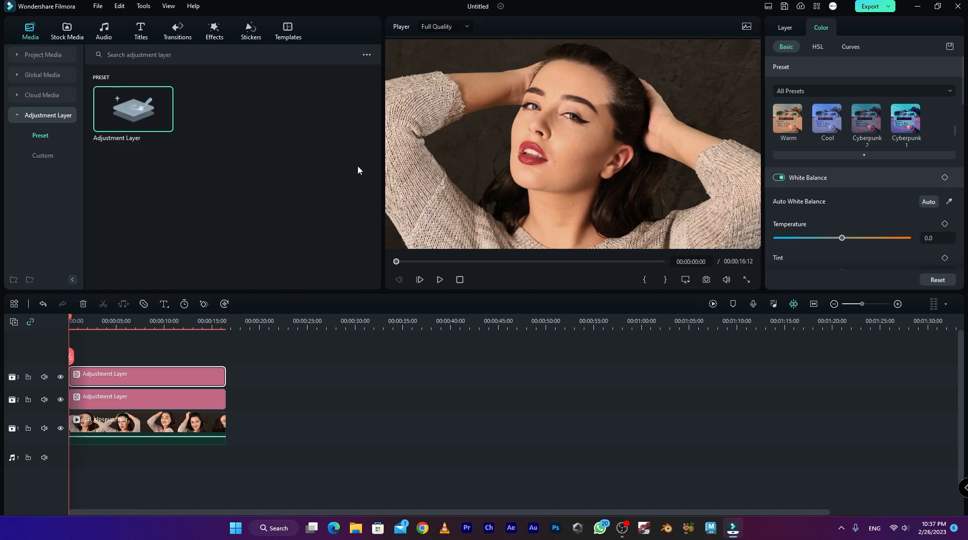
{"action": "left_click_drag", "start_coordinate": [162, 338], "coordinate": [188, 373]}
{"action": "left_click", "coordinate": [206, 385]}
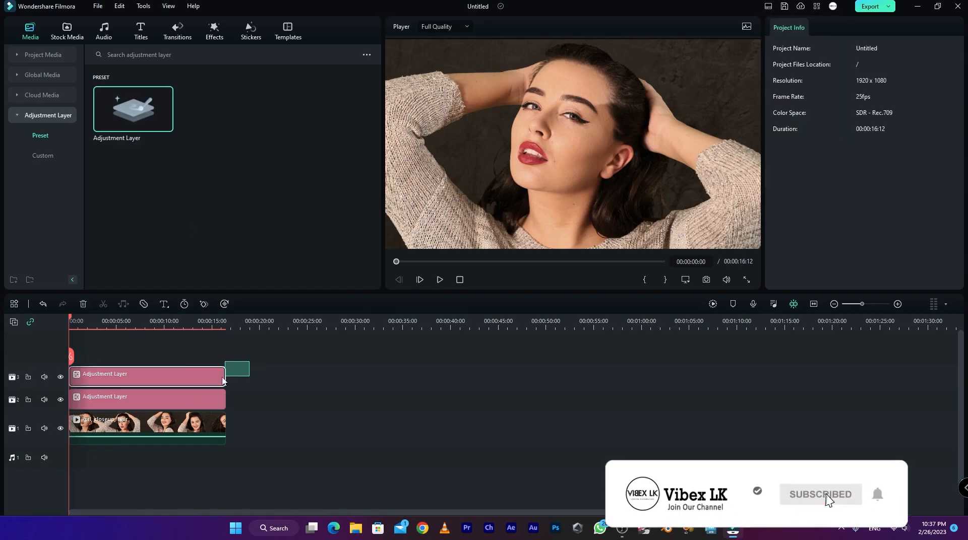